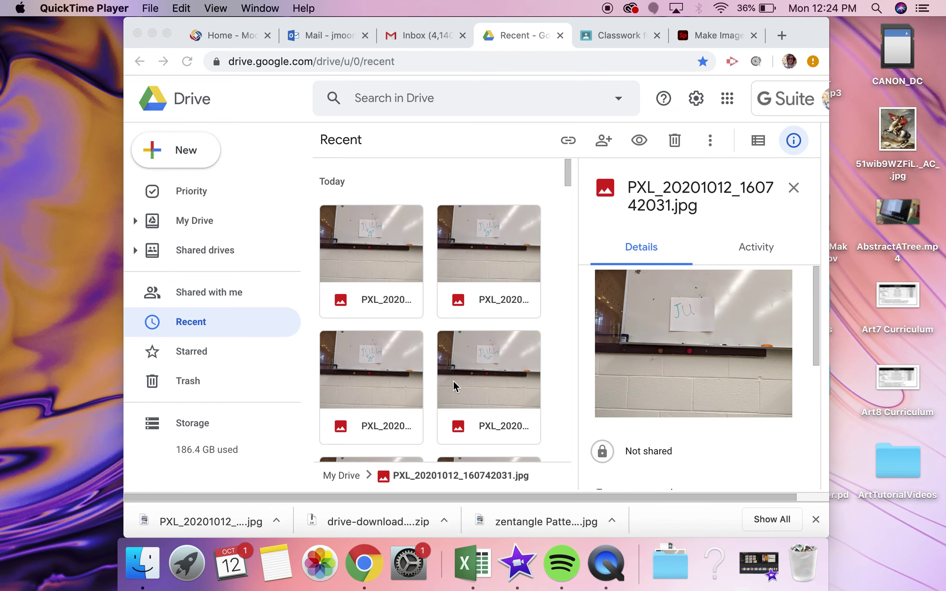
Step: Select the whiteboard photo thumbnails in Drive's Recent view, scrolling down to add more
{"action": "scroll", "coordinate": [423, 383], "scroll_direction": "down", "scroll_amount": 2}
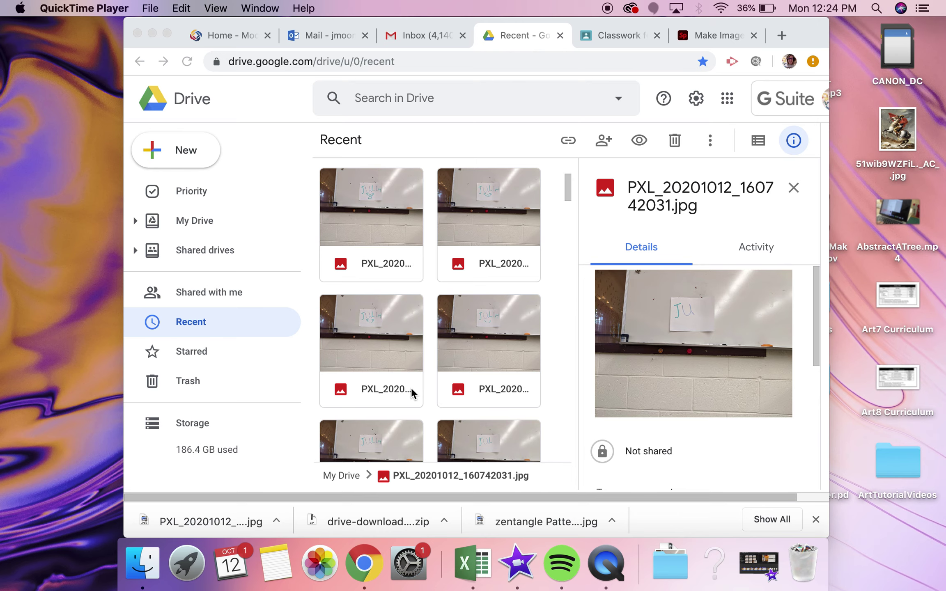
{"action": "scroll", "coordinate": [411, 387], "scroll_direction": "up", "scroll_amount": 2}
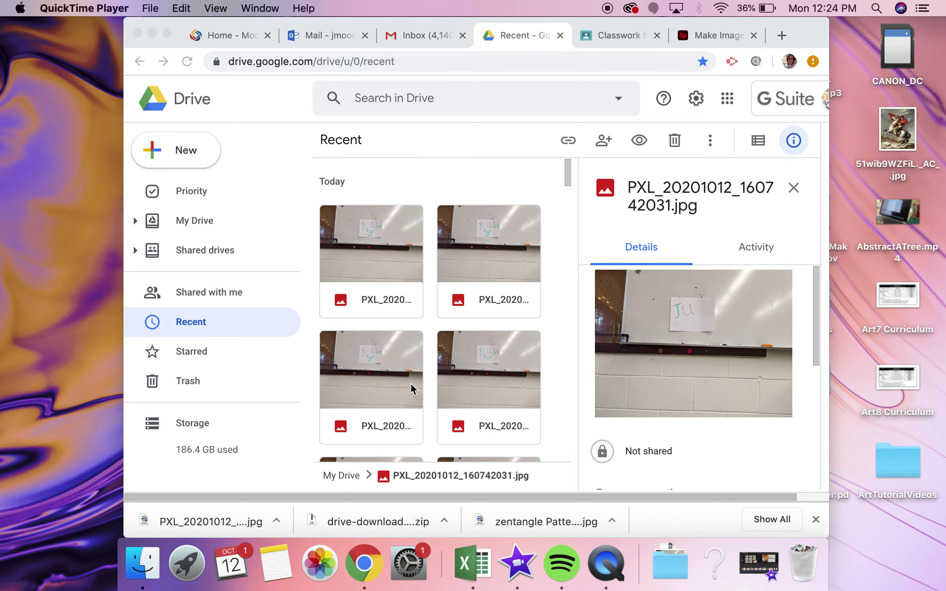
{"action": "left_click", "coordinate": [379, 270]}
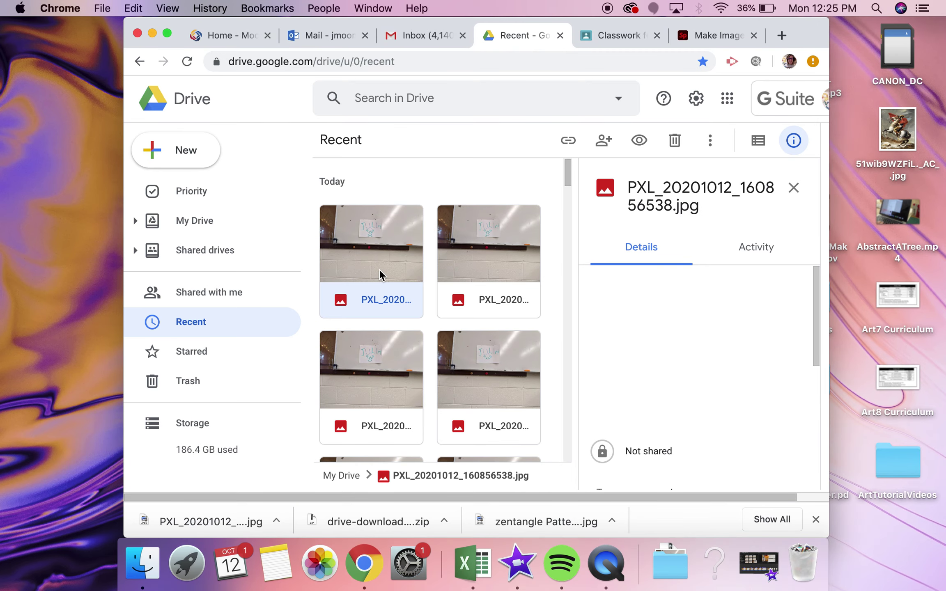
{"action": "left_click", "coordinate": [471, 282], "text": "super"}
{"action": "left_click", "coordinate": [390, 370], "text": "super"}
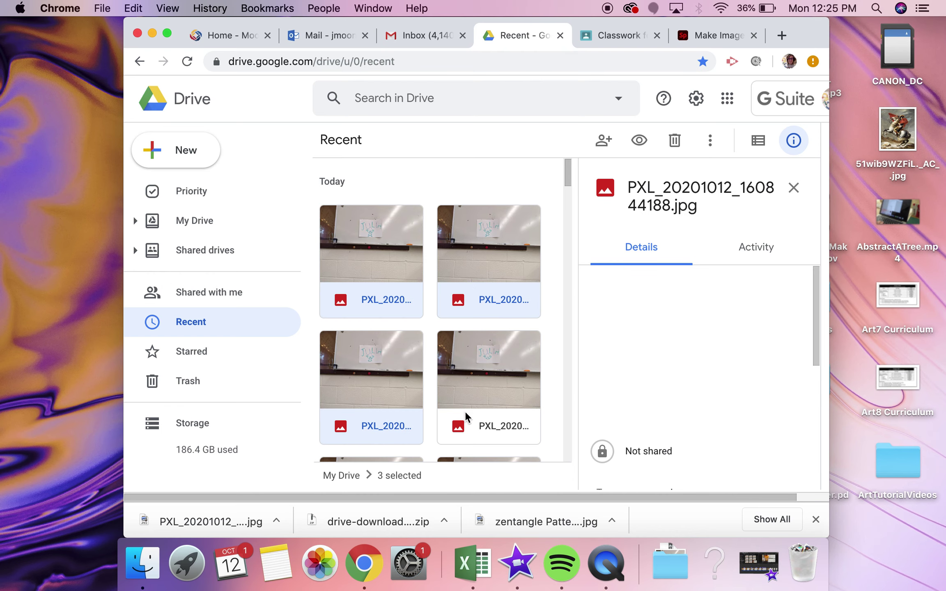
{"action": "left_click", "coordinate": [465, 411], "text": "super"}
{"action": "scroll", "coordinate": [466, 415], "scroll_direction": "down", "scroll_amount": 4}
{"action": "left_click", "coordinate": [396, 382], "text": "super"}
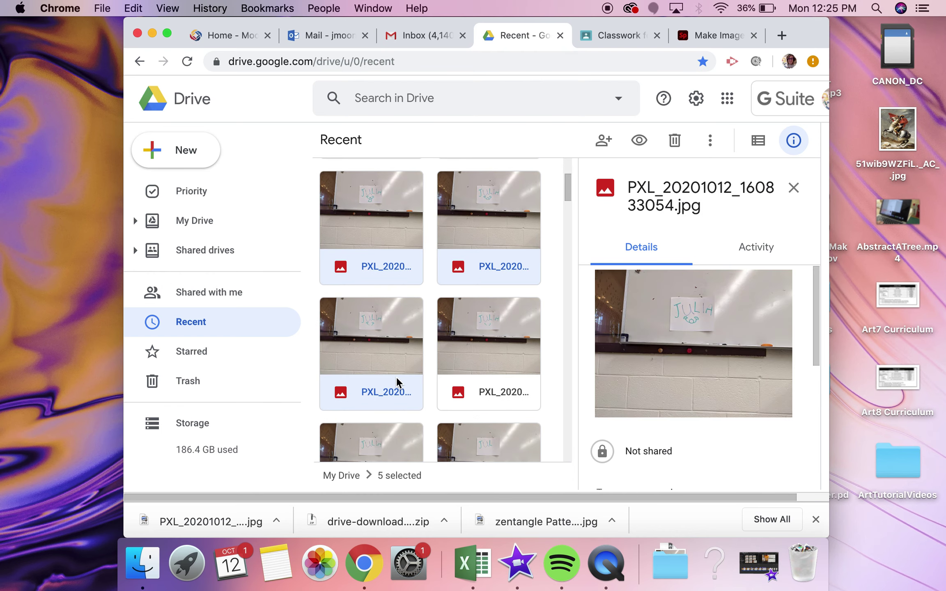
{"action": "left_click", "coordinate": [460, 392], "text": "super"}
{"action": "scroll", "coordinate": [460, 392], "scroll_direction": "down", "scroll_amount": 3}
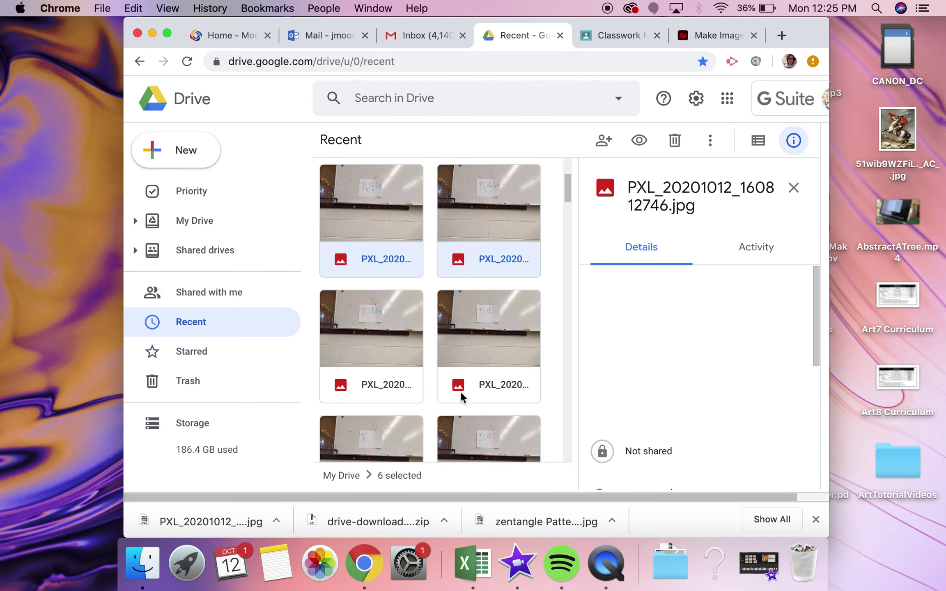
{"action": "left_click", "coordinate": [460, 391], "text": "super"}
{"action": "left_click", "coordinate": [371, 370], "text": "super"}
{"action": "scroll", "coordinate": [410, 348], "scroll_direction": "down", "scroll_amount": 3}
{"action": "left_click", "coordinate": [489, 312], "text": "super"}
{"action": "left_click", "coordinate": [371, 312], "text": "super"}
{"action": "left_click", "coordinate": [389, 292], "text": "super"}
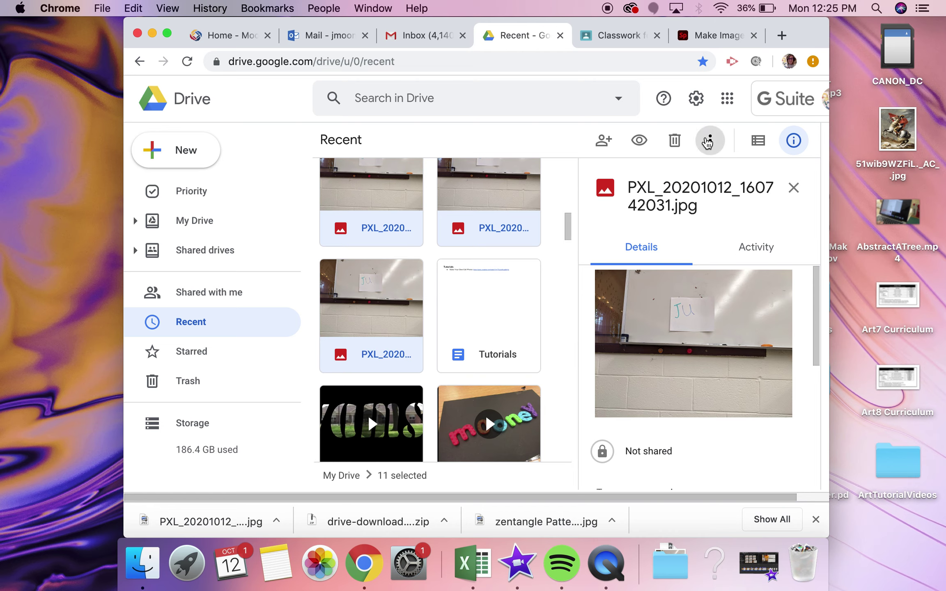
Step: Open and dismiss More actions for the selected photos, then check the recent downloads
{"action": "left_click", "coordinate": [703, 141]}
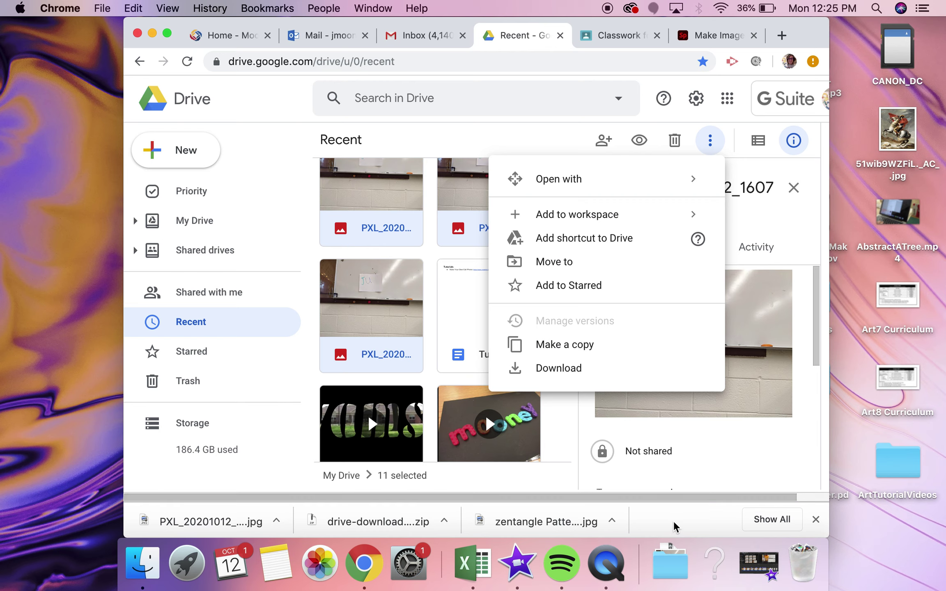
{"action": "left_click", "coordinate": [666, 126]}
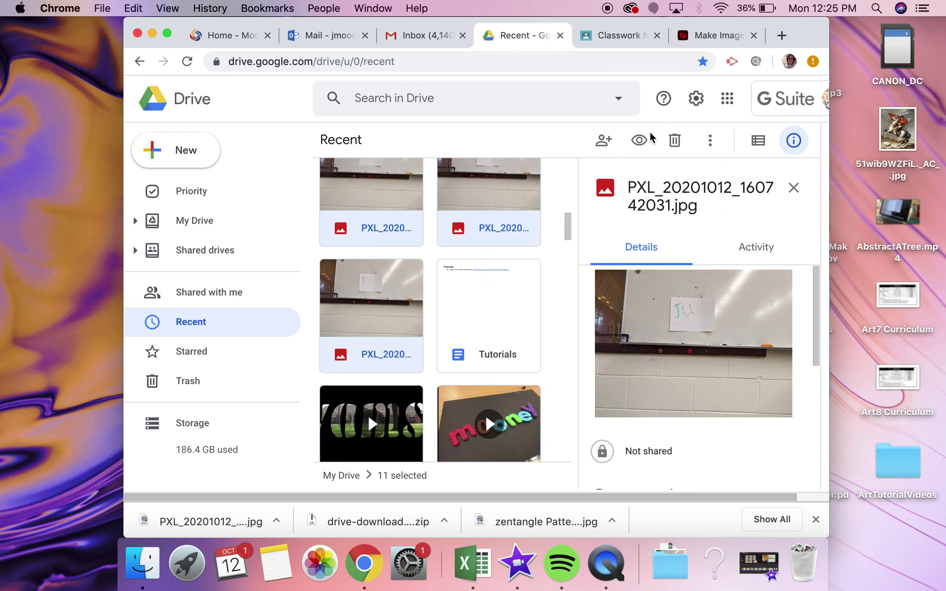
{"action": "left_click", "coordinate": [670, 562]}
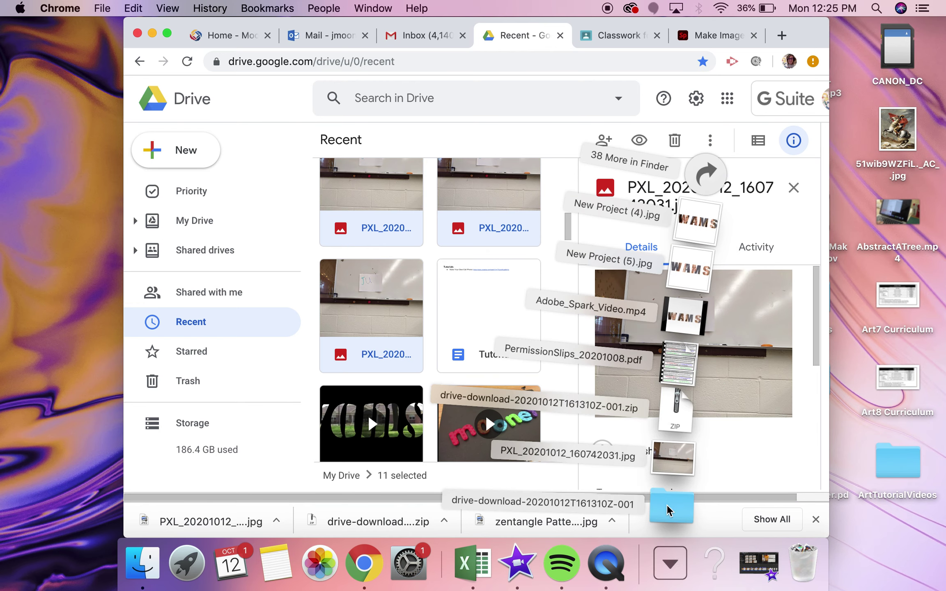
{"action": "left_click", "coordinate": [716, 35]}
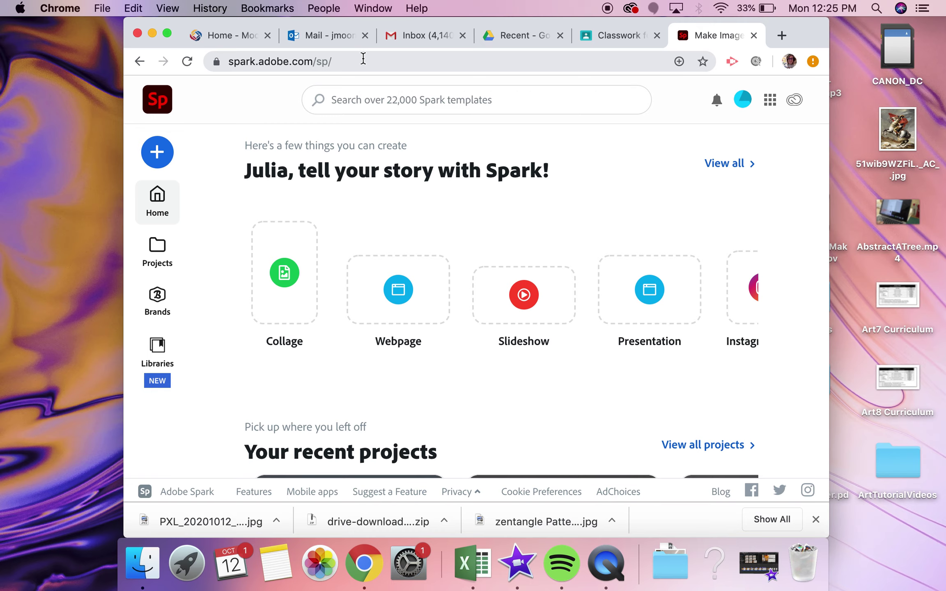
Step: Create a new Video project from the + menu and skip the title prompt
{"action": "left_click", "coordinate": [158, 154]}
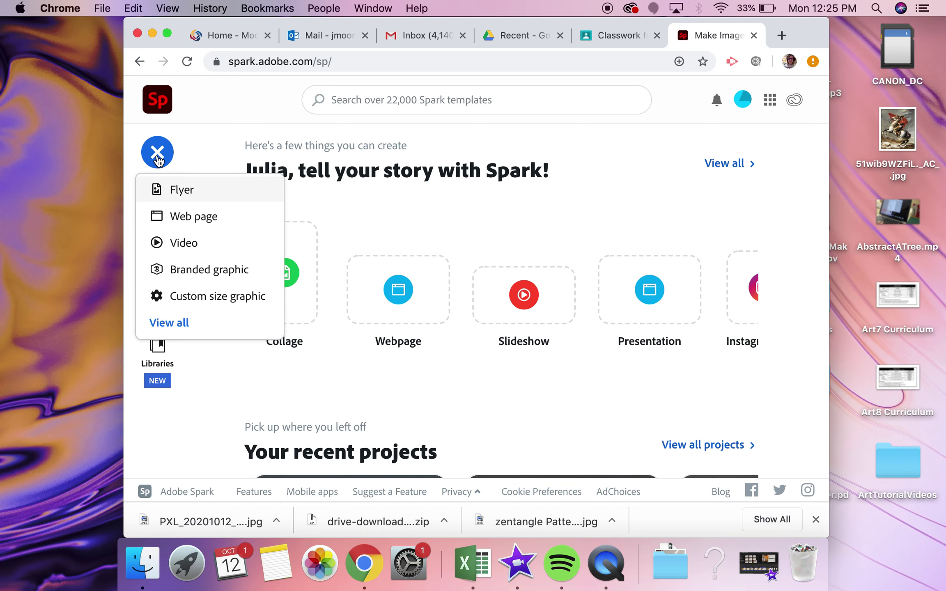
{"action": "left_click", "coordinate": [186, 245]}
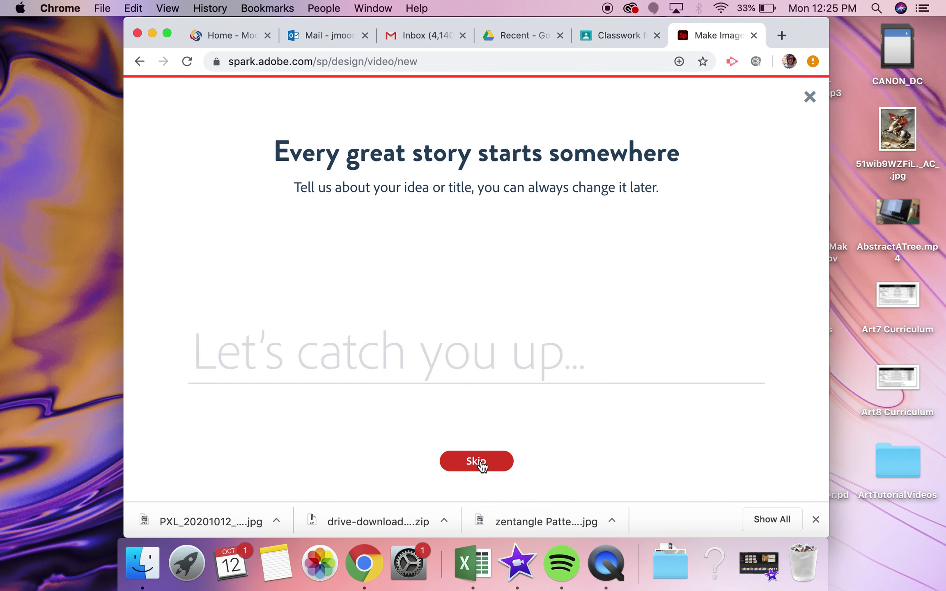
{"action": "left_click", "coordinate": [480, 462]}
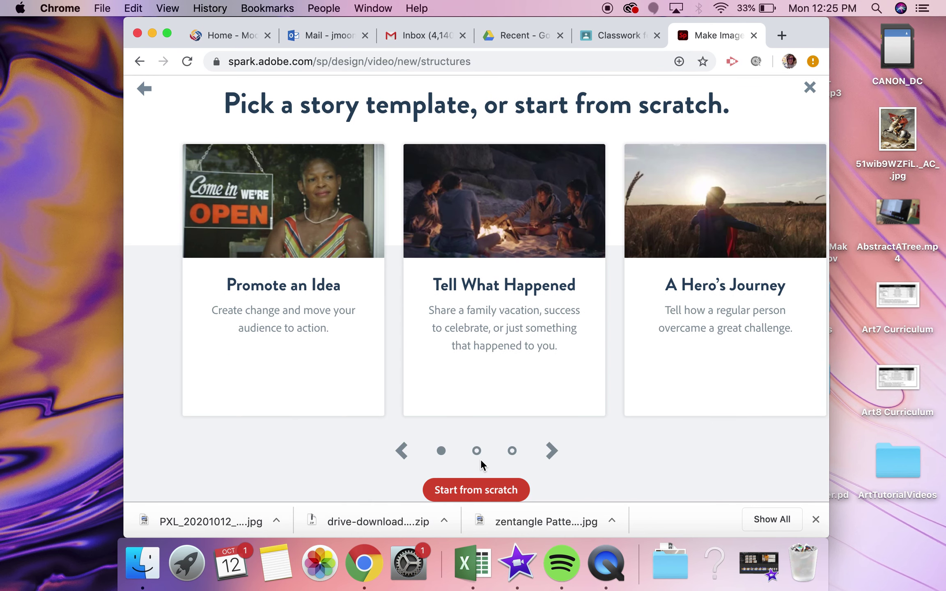
Step: Start the video from scratch without a story template and dismiss the welcome tips
{"action": "left_click", "coordinate": [473, 492]}
{"action": "left_click", "coordinate": [815, 520]}
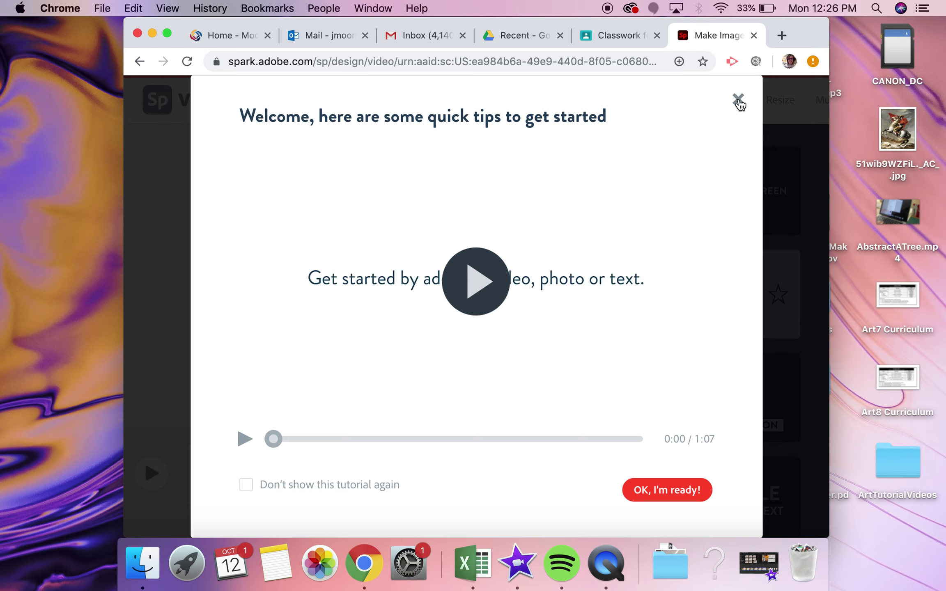
{"action": "left_click", "coordinate": [738, 100]}
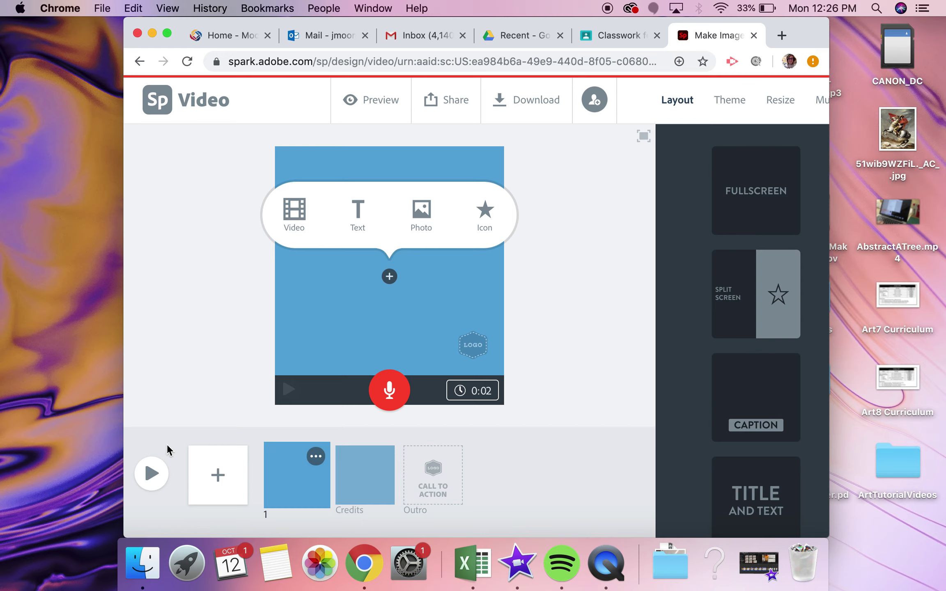
Step: Add six blank slides to the timeline, then return to slide 1
{"action": "left_click", "coordinate": [218, 476]}
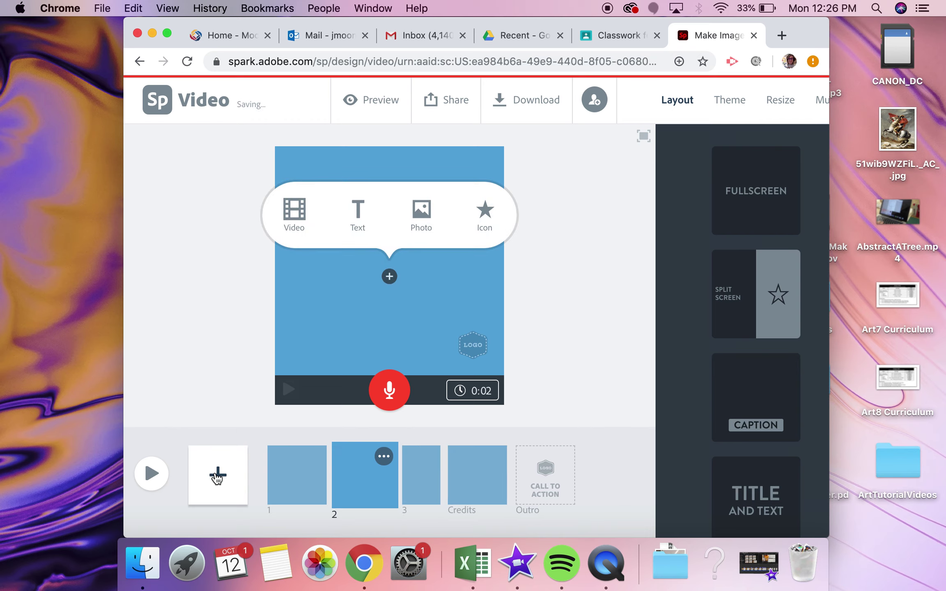
{"action": "left_click", "coordinate": [217, 476]}
{"action": "left_click", "coordinate": [217, 476]}
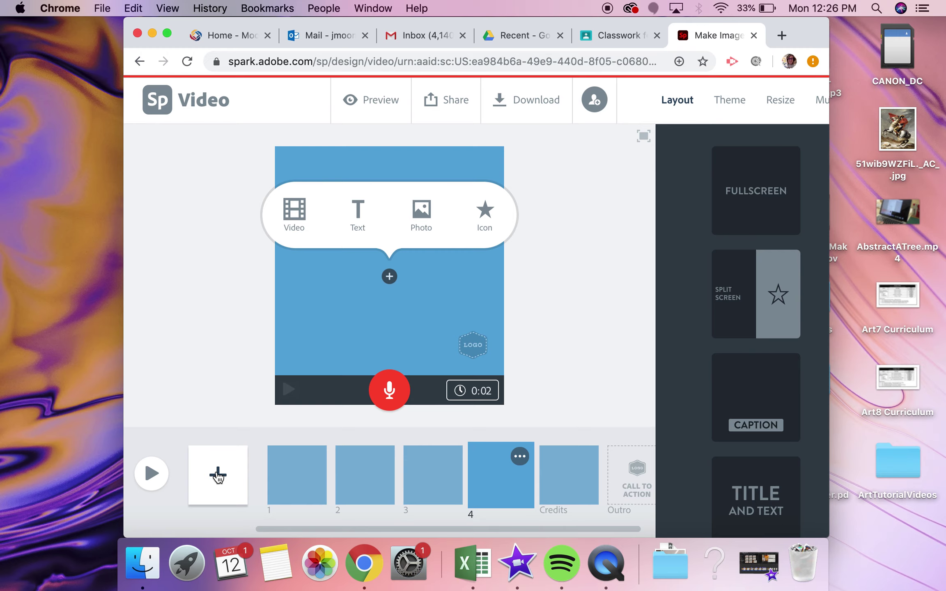
{"action": "left_click", "coordinate": [218, 476]}
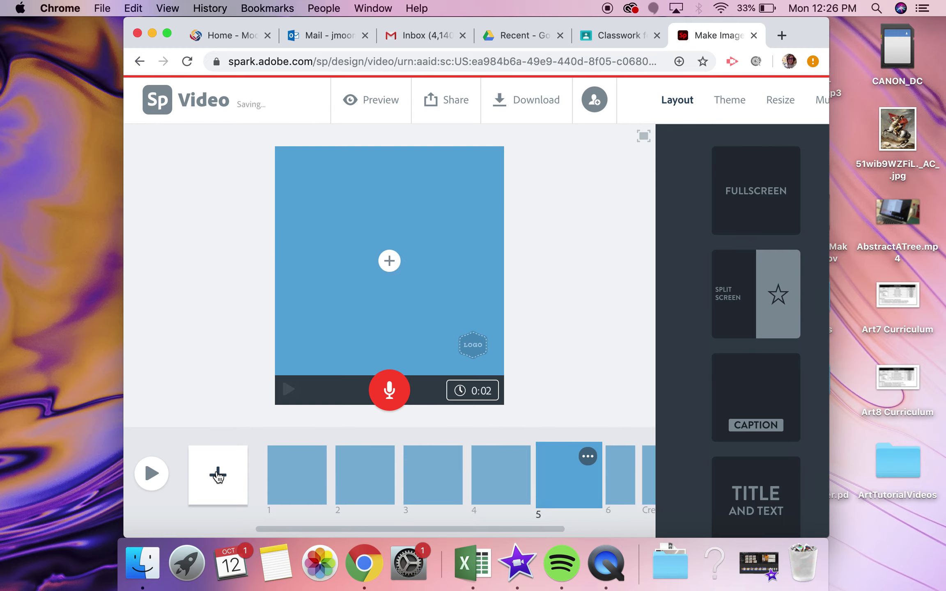
{"action": "left_click", "coordinate": [217, 475]}
{"action": "left_click", "coordinate": [217, 475]}
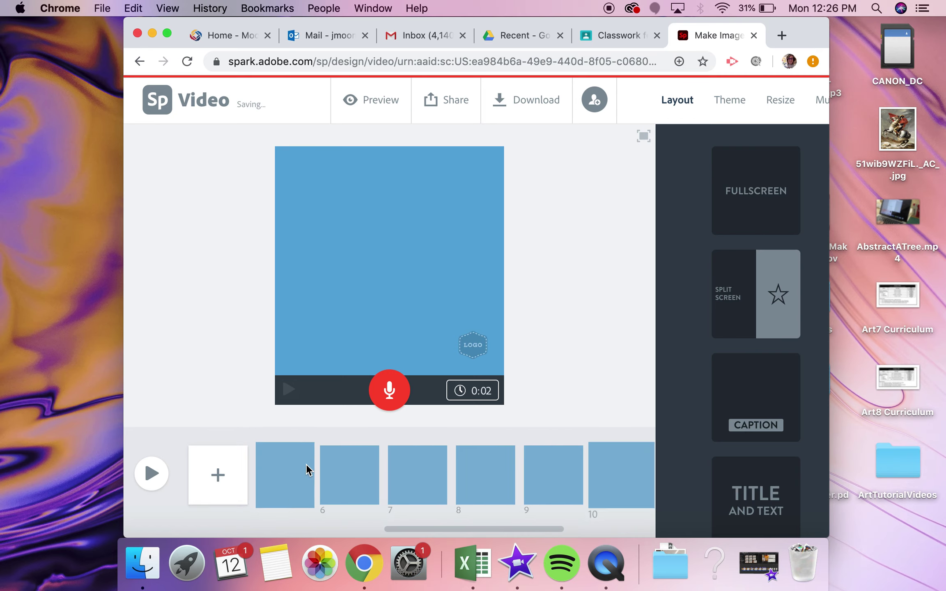
{"action": "scroll", "coordinate": [308, 469], "scroll_direction": "left", "scroll_amount": 10}
{"action": "left_click", "coordinate": [317, 503]}
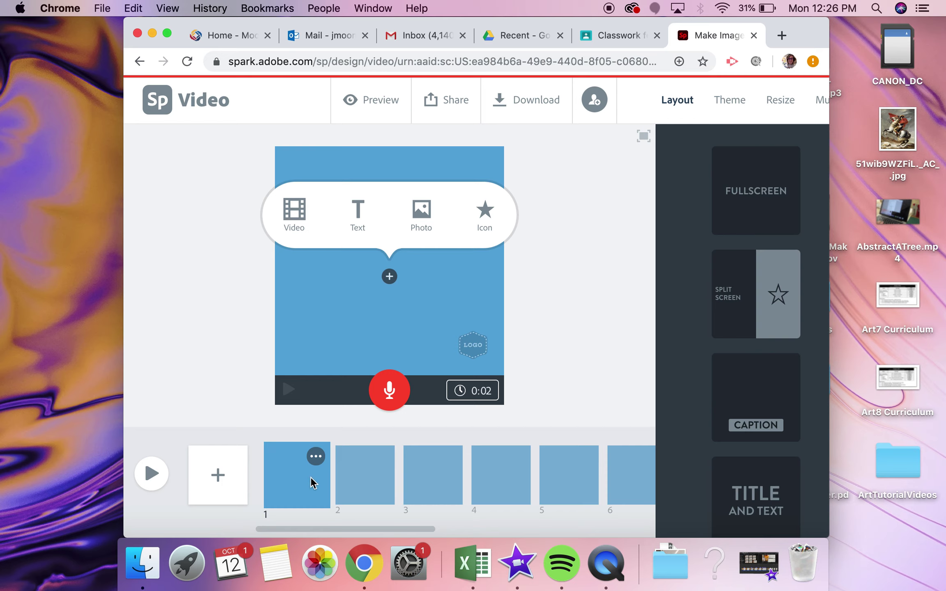
Step: Choose Photo, then Upload photo for slide 1, and browse to the Downloads folder
{"action": "left_click", "coordinate": [425, 216]}
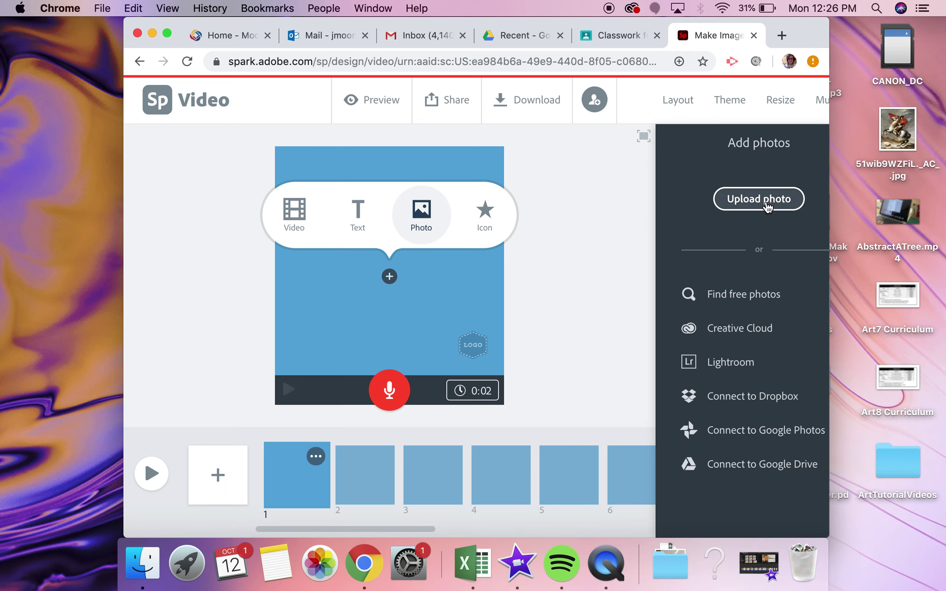
{"action": "left_click", "coordinate": [767, 201]}
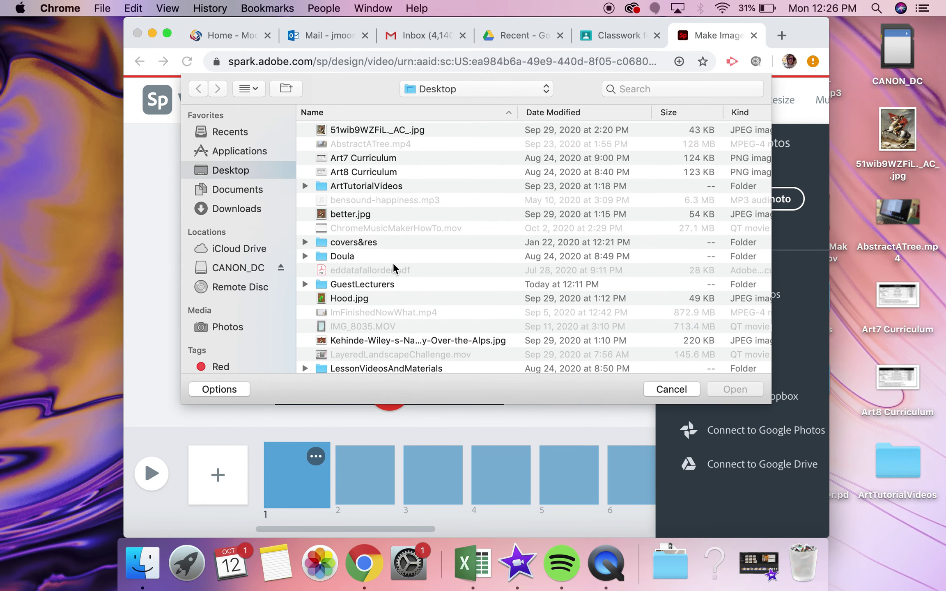
{"action": "left_click", "coordinate": [244, 210]}
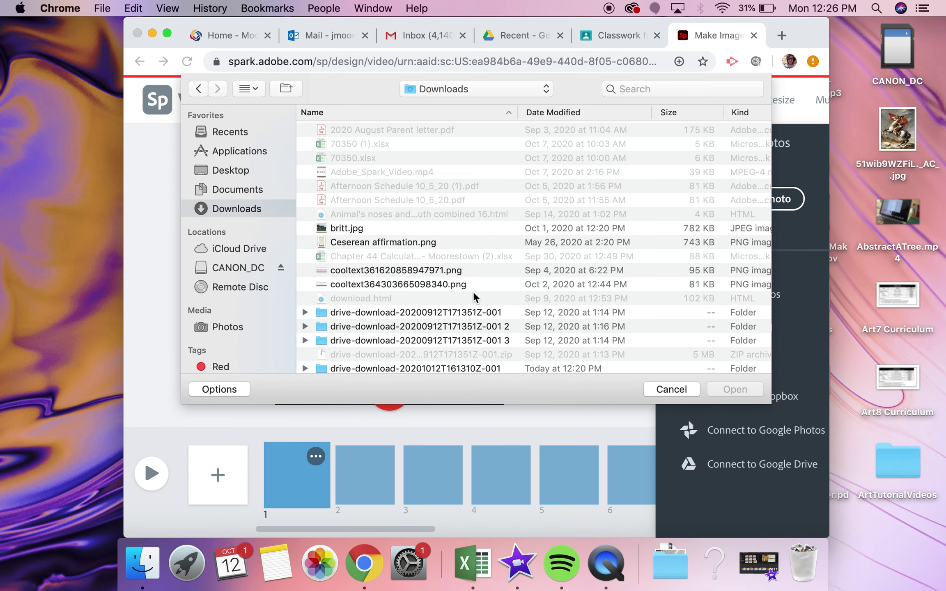
Step: Open drive-download-20201012T161310Z-001 in Icons view and pick PXL_20201012_160731131.jpg
{"action": "scroll", "coordinate": [472, 345], "scroll_direction": "down", "scroll_amount": 2}
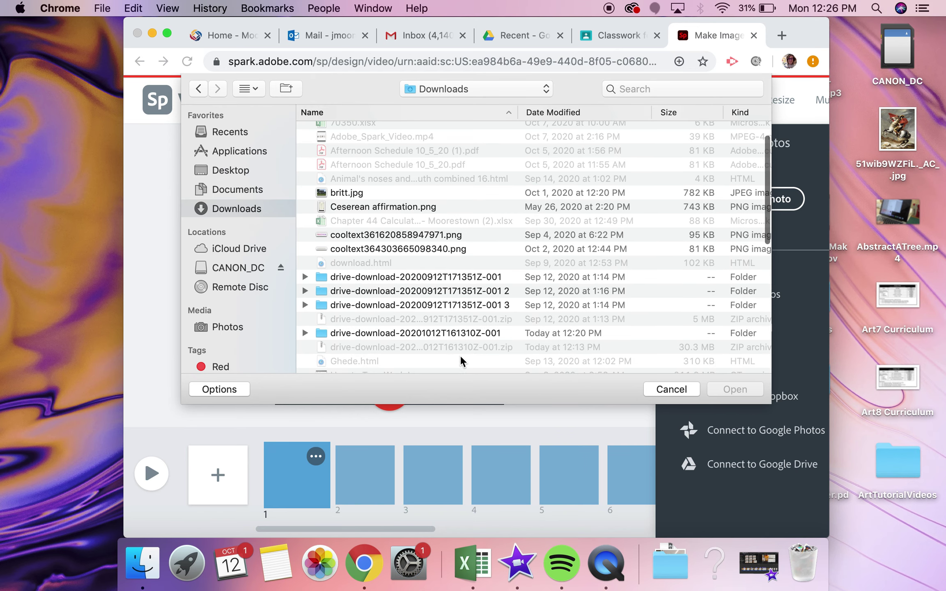
{"action": "double_click", "coordinate": [471, 333]}
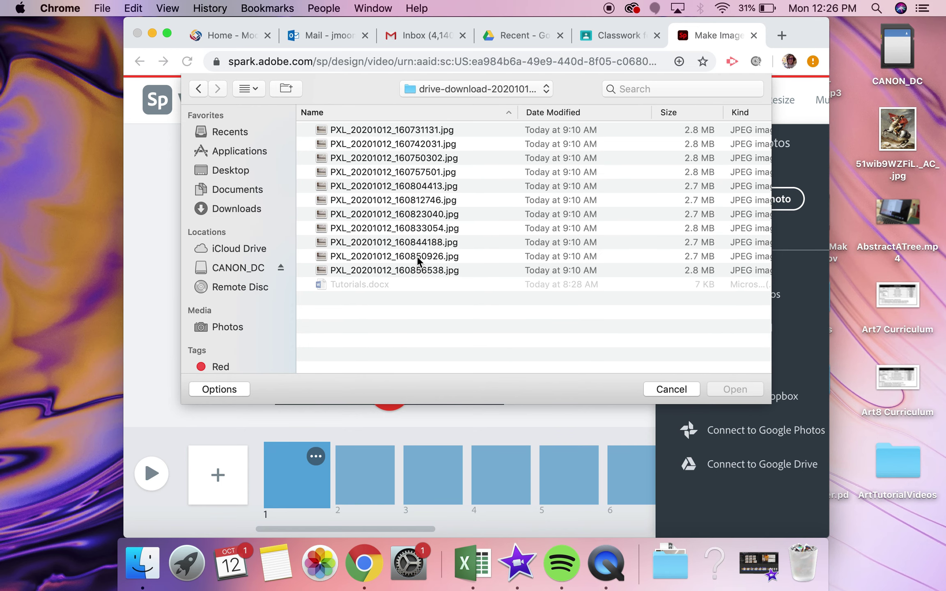
{"action": "left_click", "coordinate": [417, 273]}
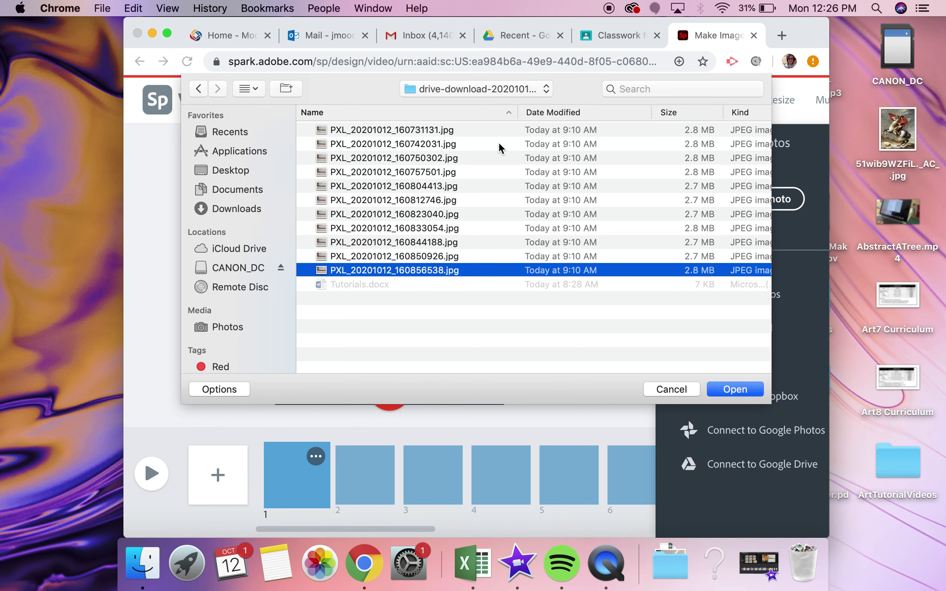
{"action": "left_click", "coordinate": [254, 91]}
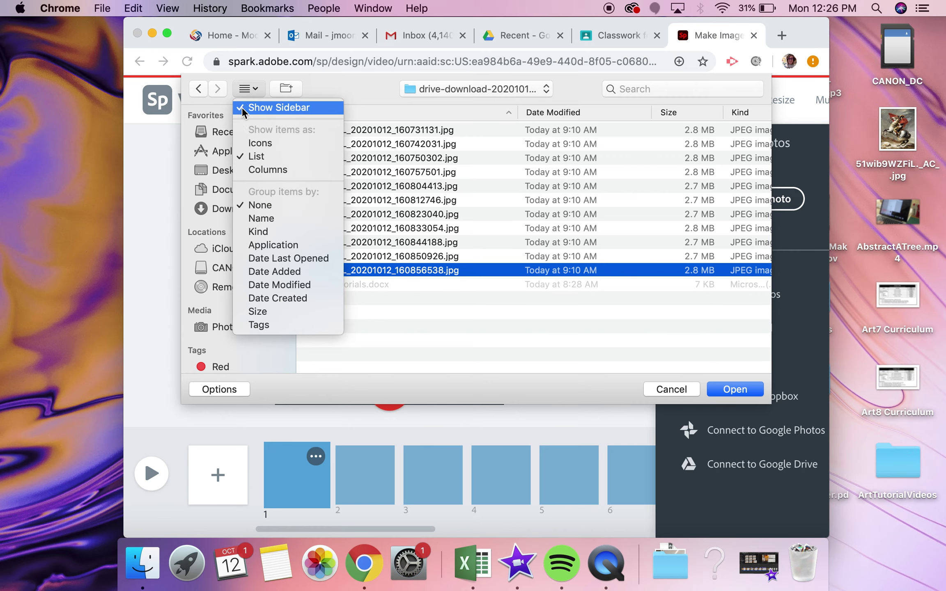
{"action": "left_click", "coordinate": [263, 150]}
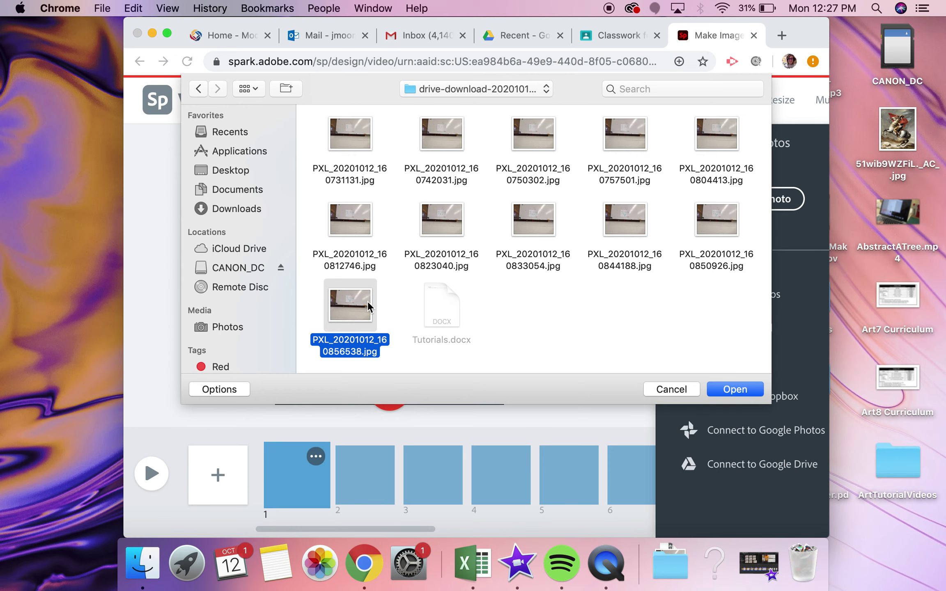
{"action": "left_click", "coordinate": [253, 89]}
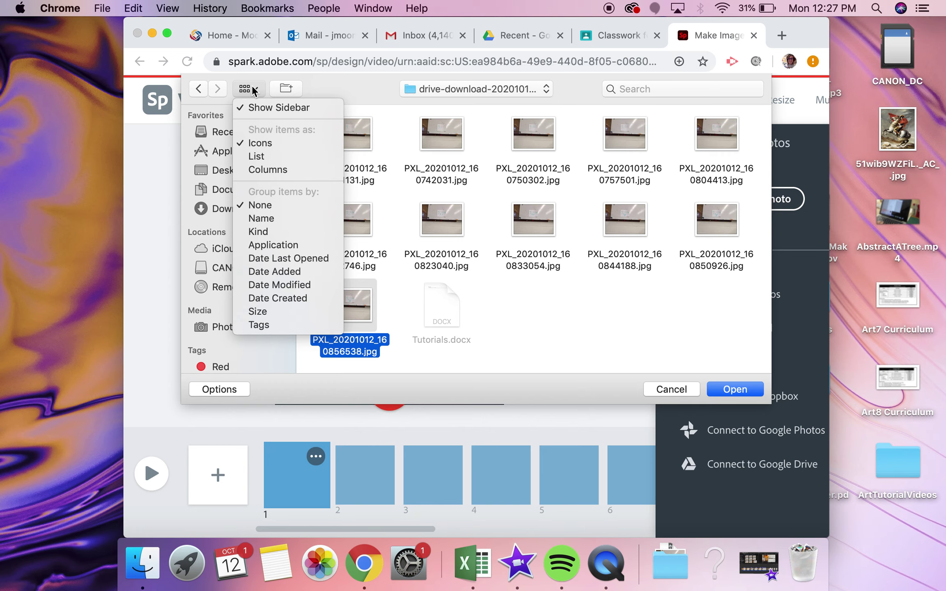
{"action": "left_click", "coordinate": [449, 364]}
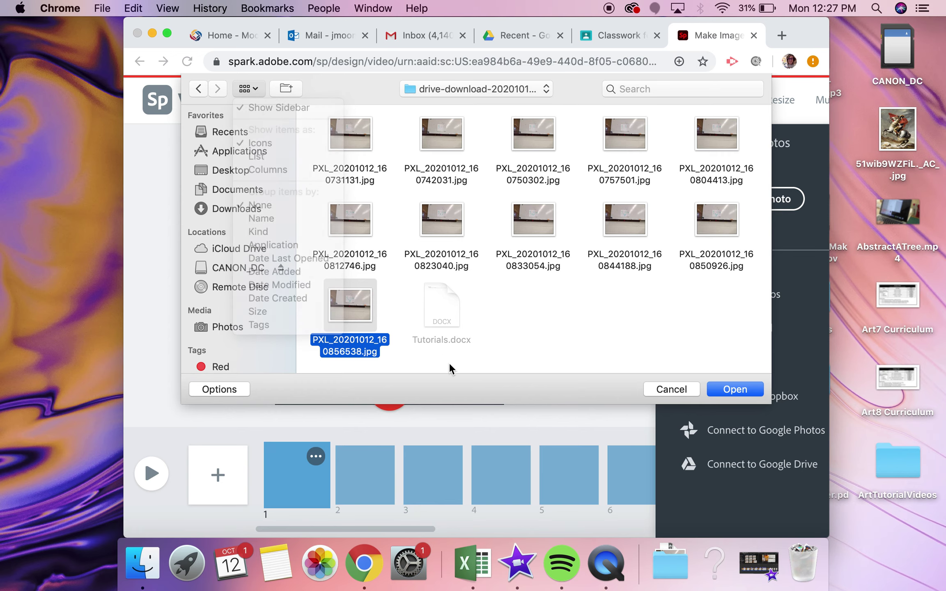
{"action": "mouse_move", "coordinate": [182, 404]}
{"action": "left_mouse_down"}
{"action": "mouse_move", "coordinate": [115, 527]}
{"action": "mouse_move", "coordinate": [182, 435]}
{"action": "left_mouse_up"}
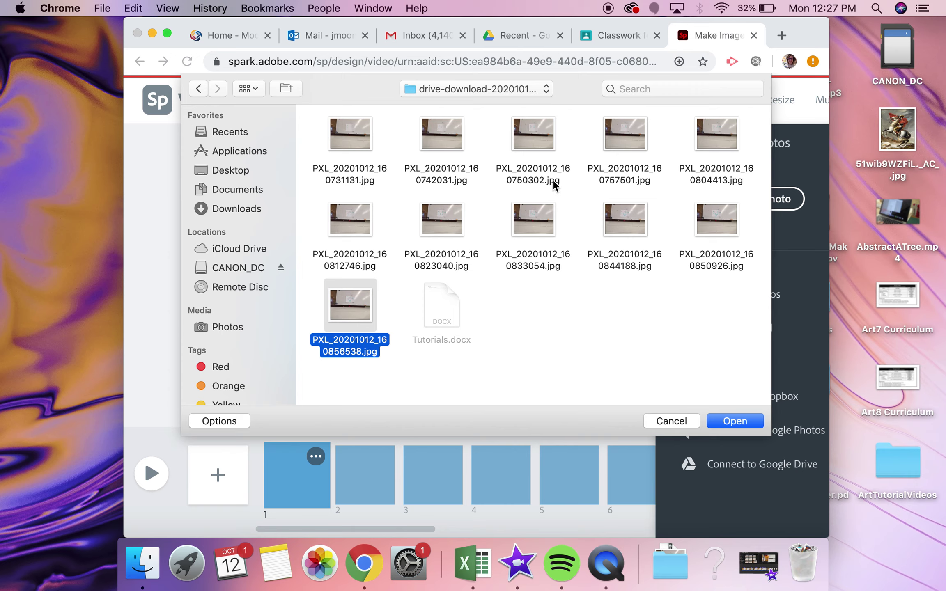
{"action": "left_click", "coordinate": [352, 147]}
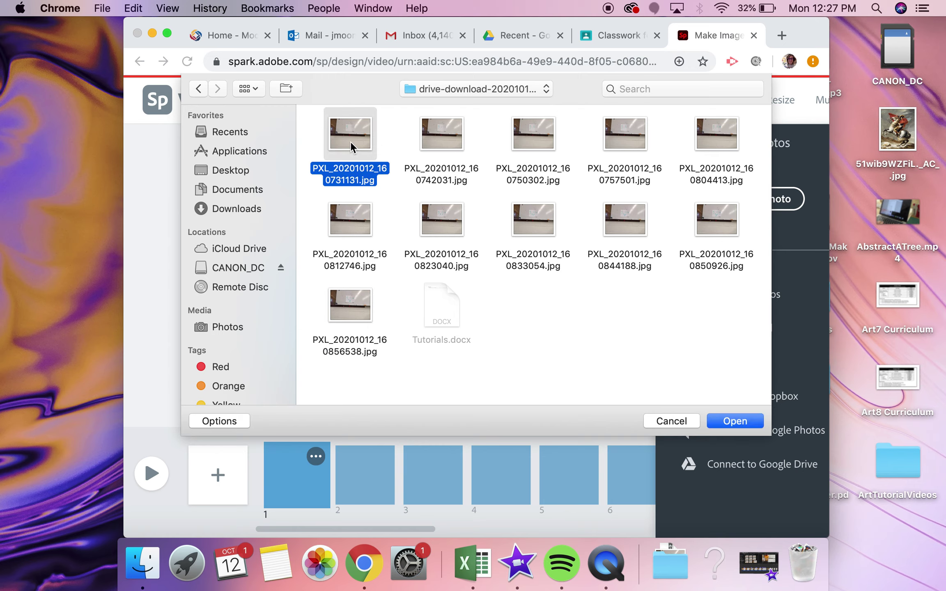
Step: Upload the chosen photos into the first three slides and set slide 3 to 0:01
{"action": "left_click", "coordinate": [737, 425]}
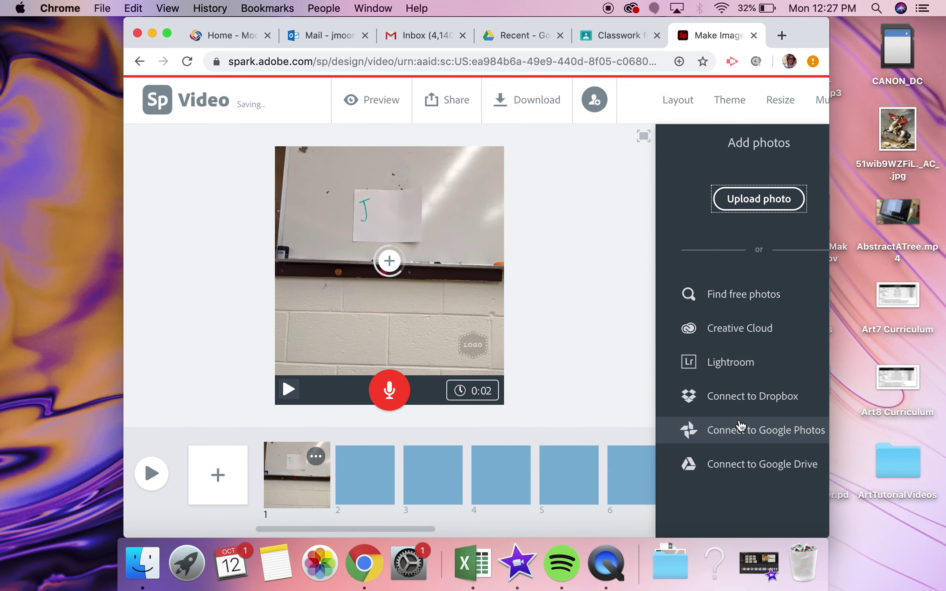
{"action": "mouse_move", "coordinate": [390, 244]}
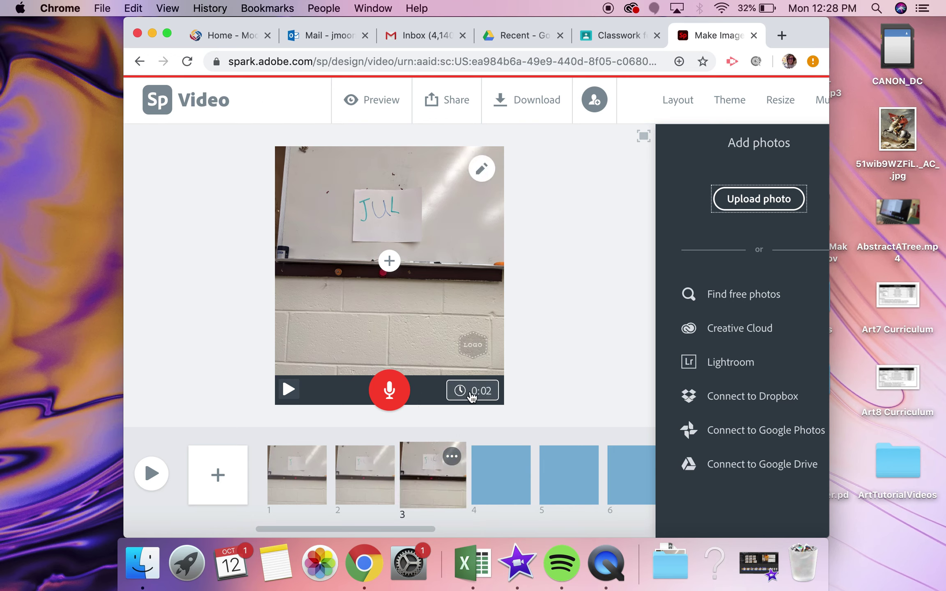
{"action": "left_click", "coordinate": [473, 396]}
{"action": "left_click_drag", "start_coordinate": [344, 361], "coordinate": [327, 363]}
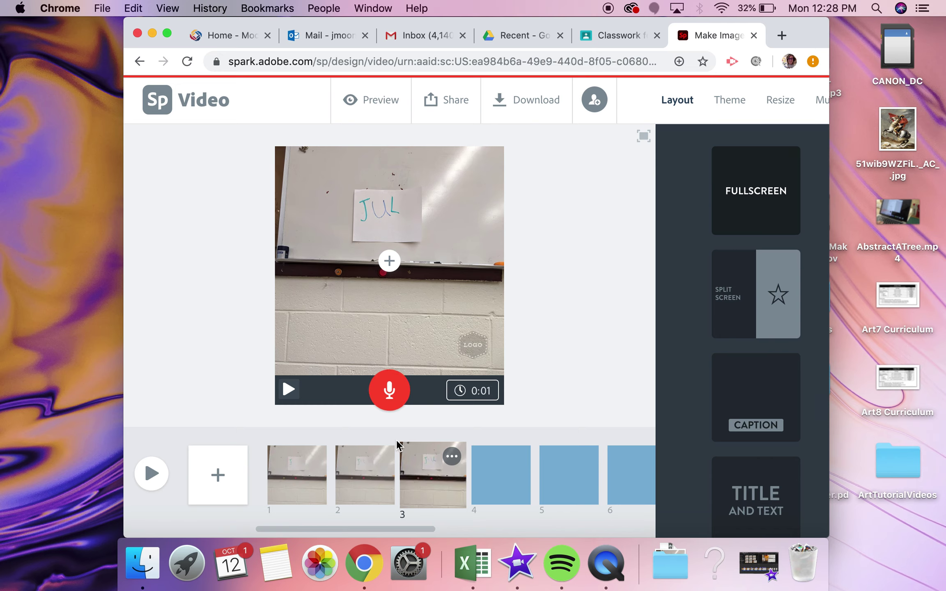
{"action": "left_click", "coordinate": [365, 472]}
Step: Set slide 1's duration to one second and widen the browser window
{"action": "left_click", "coordinate": [294, 469]}
{"action": "left_click", "coordinate": [485, 391]}
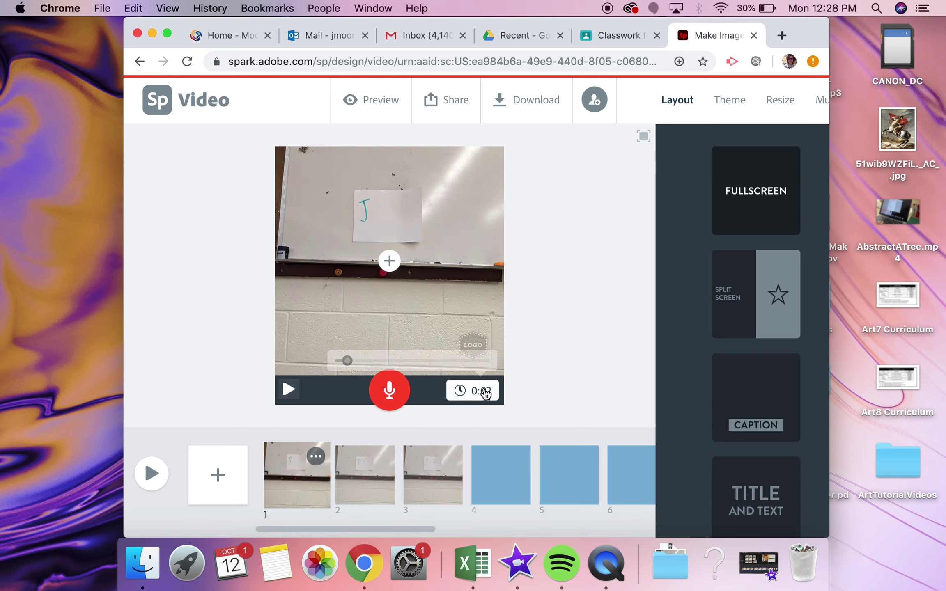
{"action": "left_click_drag", "start_coordinate": [347, 360], "coordinate": [337, 361]}
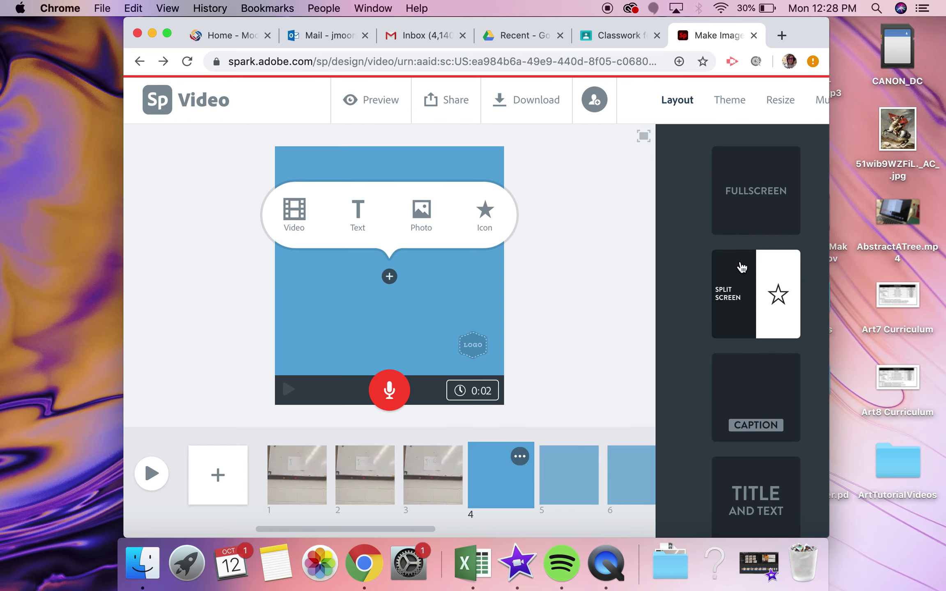
{"action": "left_click_drag", "start_coordinate": [829, 120], "coordinate": [891, 119]}
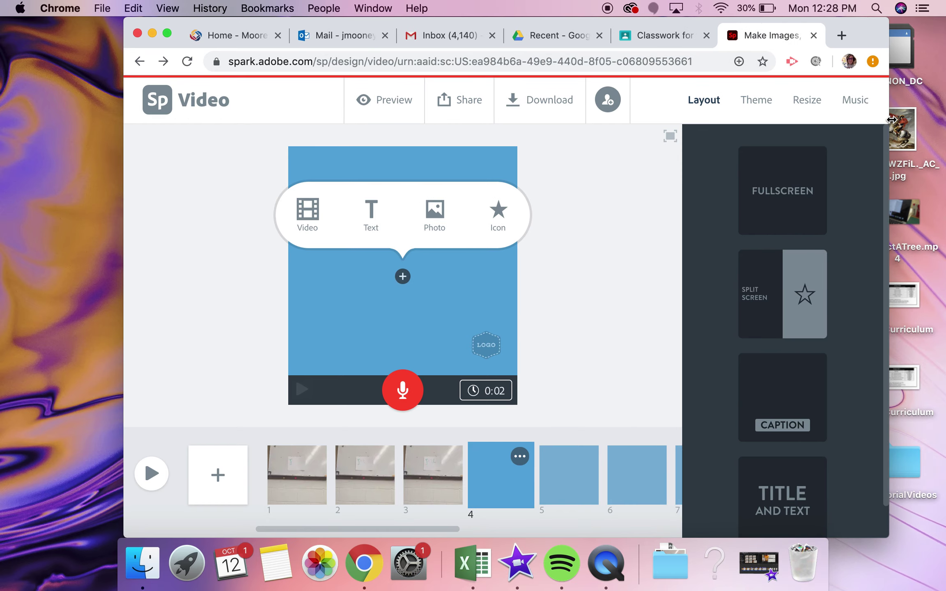
Step: Toggle background music off and back on, keeping Places I've Been as the track
{"action": "left_click", "coordinate": [862, 101]}
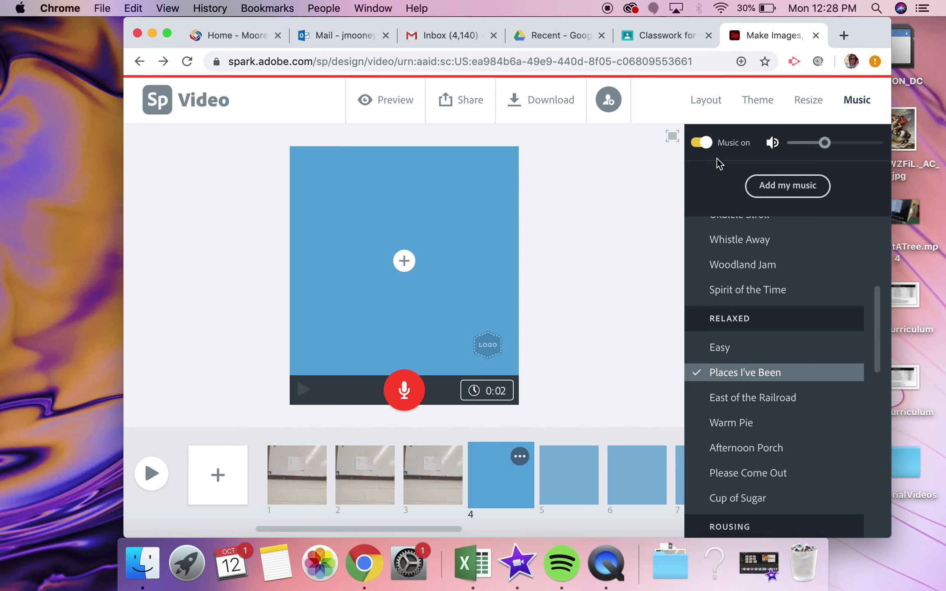
{"action": "left_click", "coordinate": [703, 143]}
{"action": "left_click", "coordinate": [707, 145]}
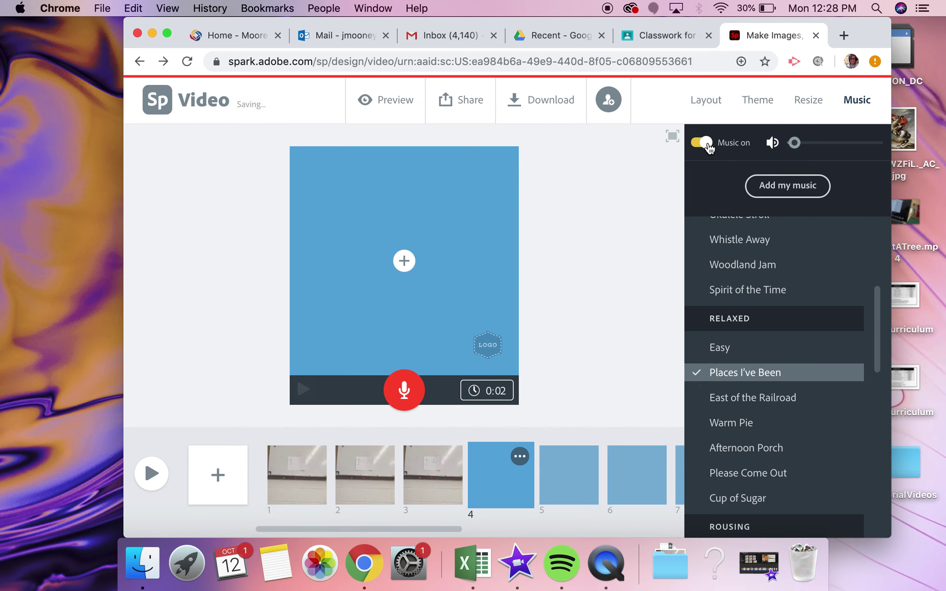